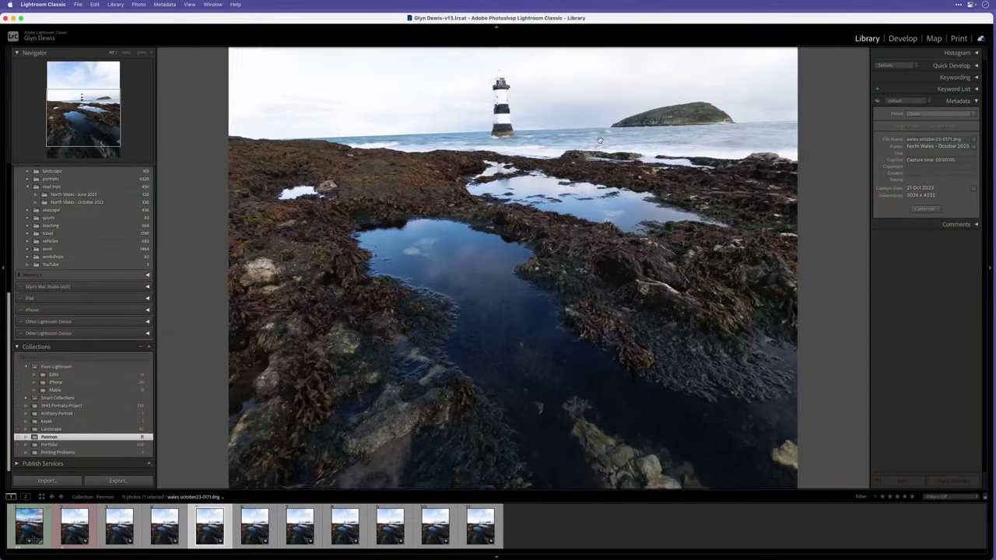
# Step: Return to the grid of the Penmon collection and open the third photo in the single-image view
pyautogui.click(317, 301)
pyautogui.press('g')
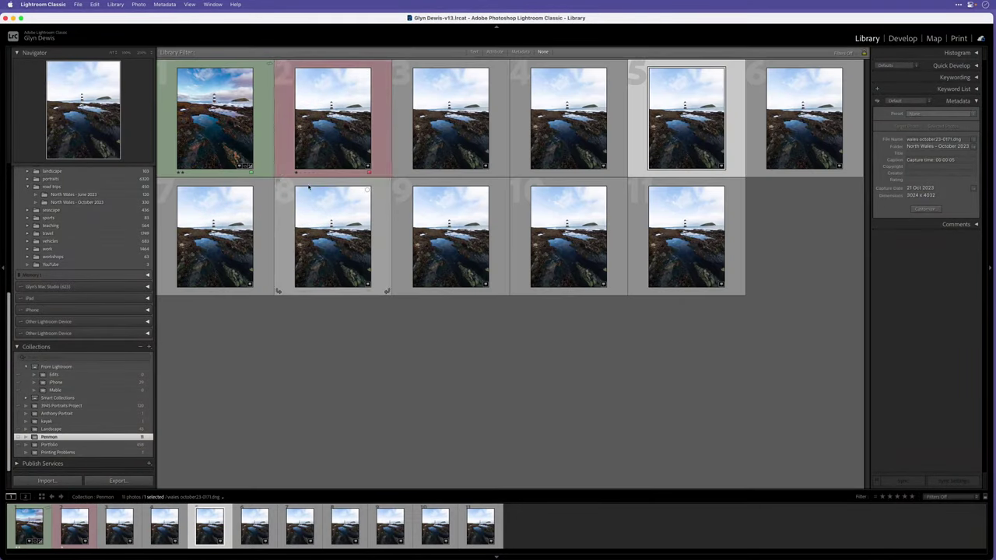
pyautogui.click(459, 115)
pyautogui.doubleClick(463, 117)
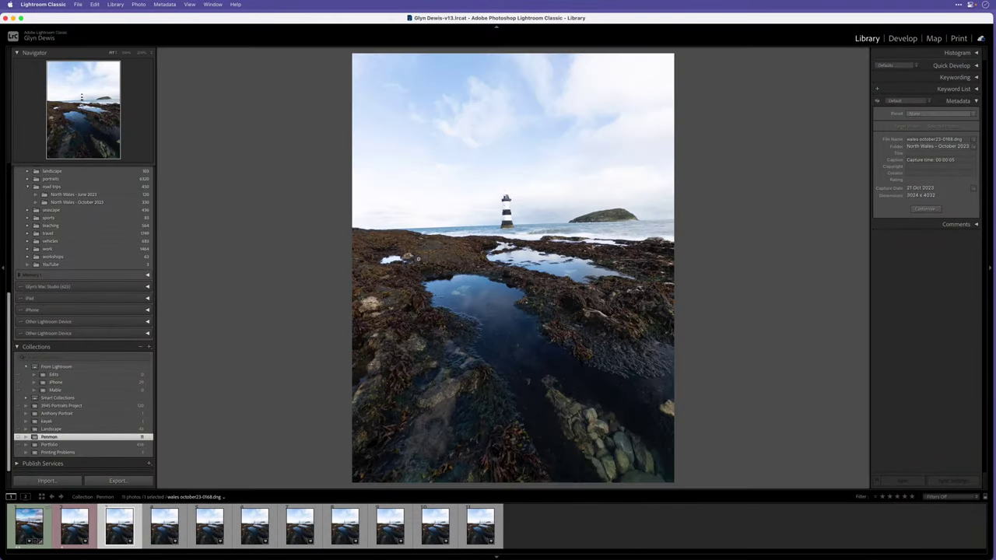
# Step: Page through the near-identical lighthouse frames in the collection to compare them, ending on the red-labelled photo
pyautogui.press('Right')
pyautogui.press('Right')
pyautogui.press('Right')
pyautogui.press('Right')
pyautogui.press('Right')
pyautogui.press('Right')
pyautogui.press('Right')
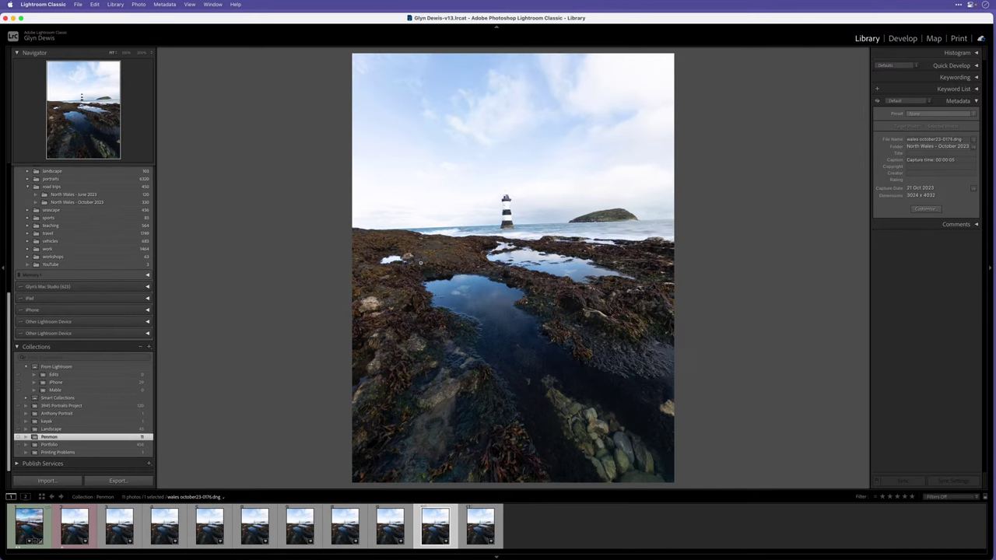
pyautogui.press('Right')
pyautogui.press('Left')
pyautogui.press('Left')
pyautogui.press('Left')
pyautogui.press('Left')
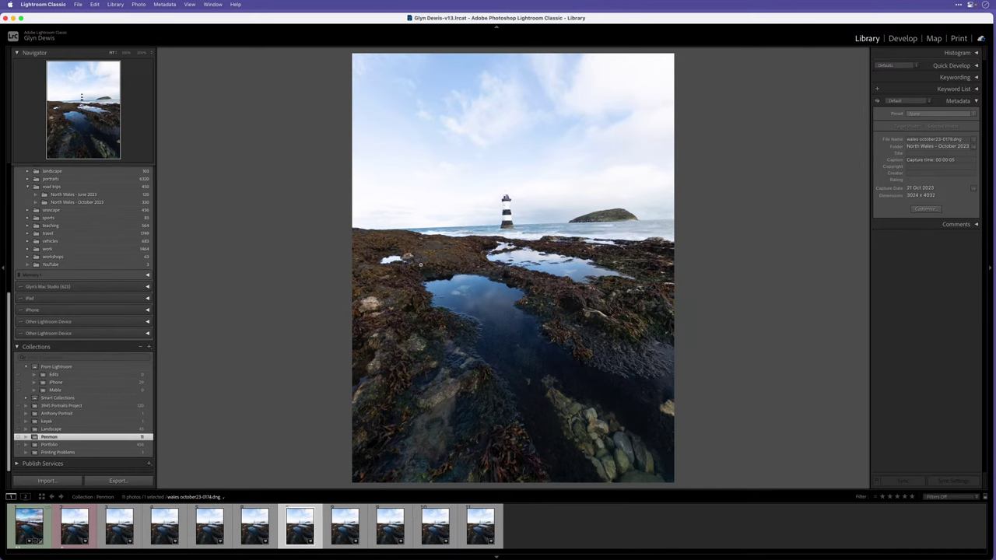
pyautogui.press('Left')
pyautogui.press('Left')
pyautogui.press('Left')
pyautogui.press('Left')
pyautogui.press('Left')
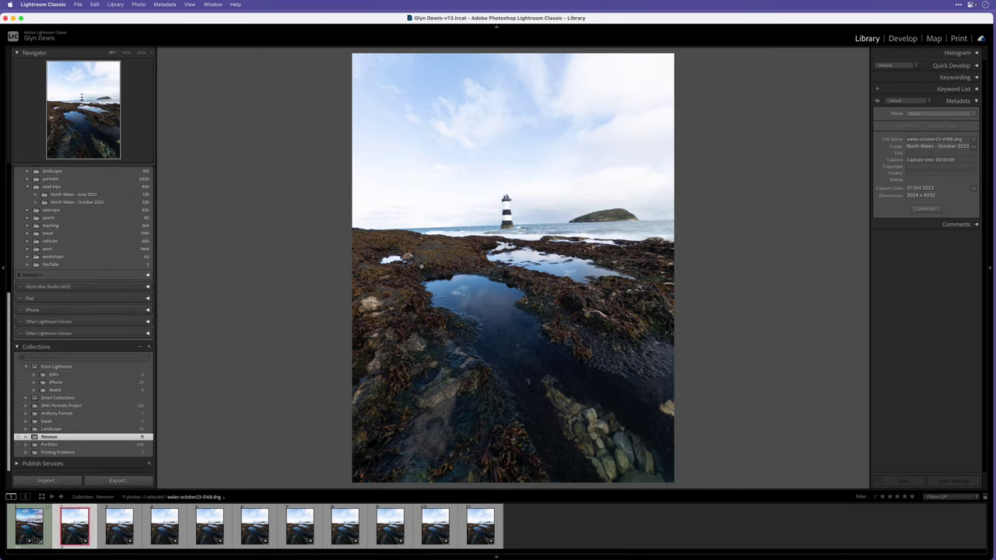
# Step: Open the red-labelled photo for developing and straighten it with auto-levelling, then the Straighten tool along the sea horizon, and apply the crop
pyautogui.press('d')
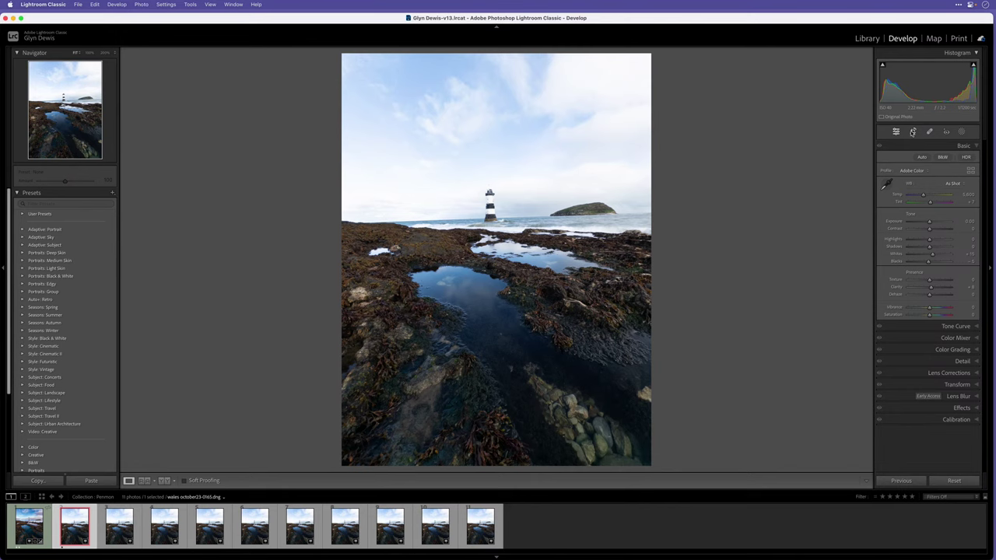
pyautogui.click(914, 132)
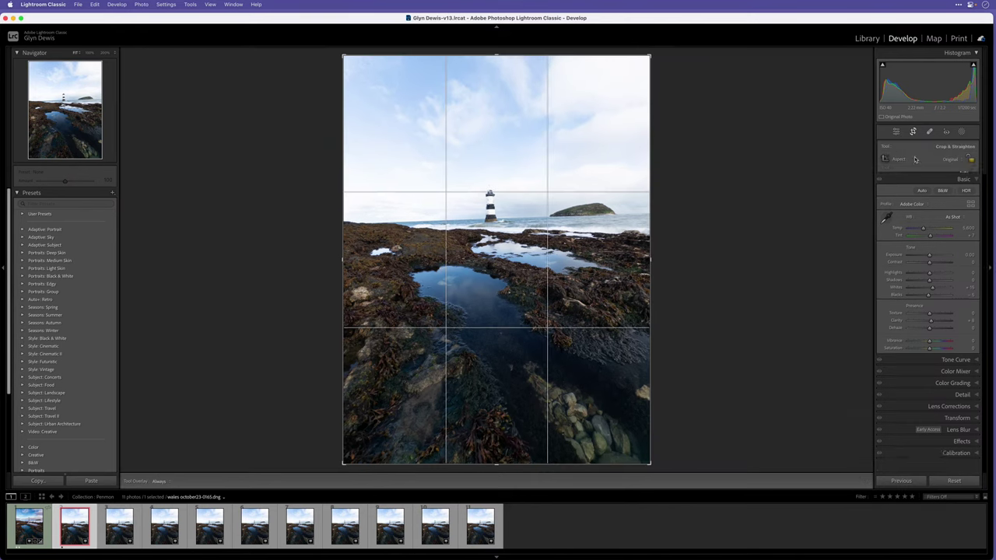
pyautogui.click(963, 173)
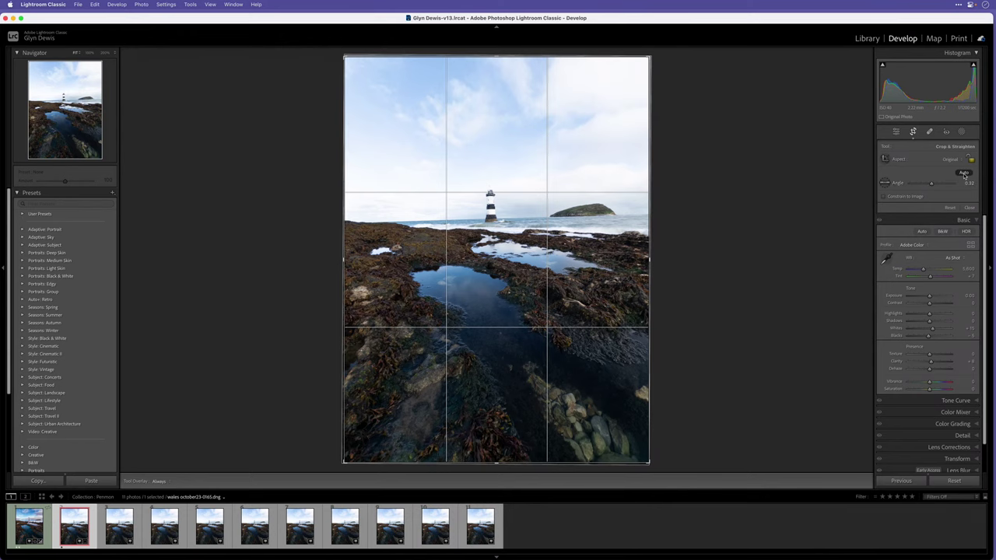
pyautogui.click(885, 183)
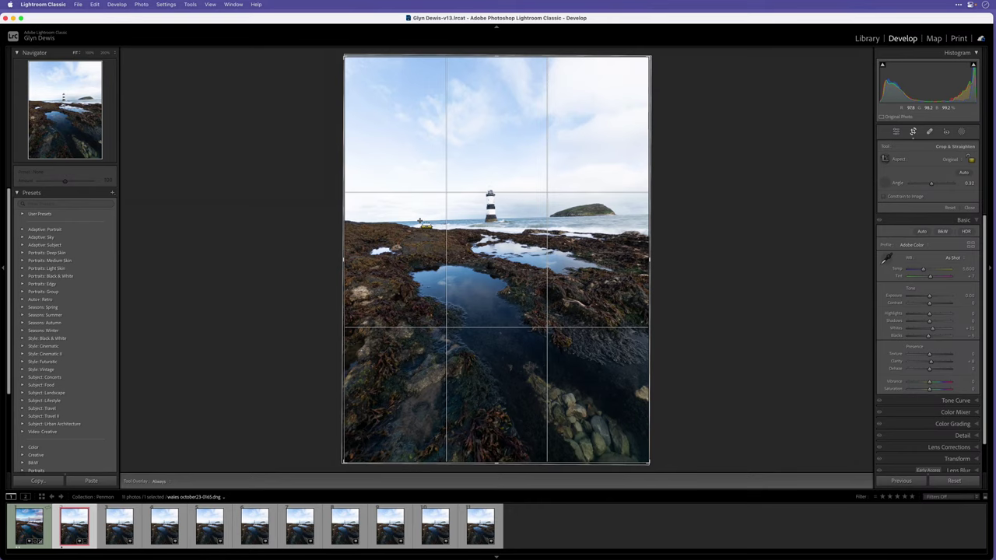
pyautogui.moveTo(436, 225); pyautogui.dragTo(606, 217)
pyautogui.press('Return')
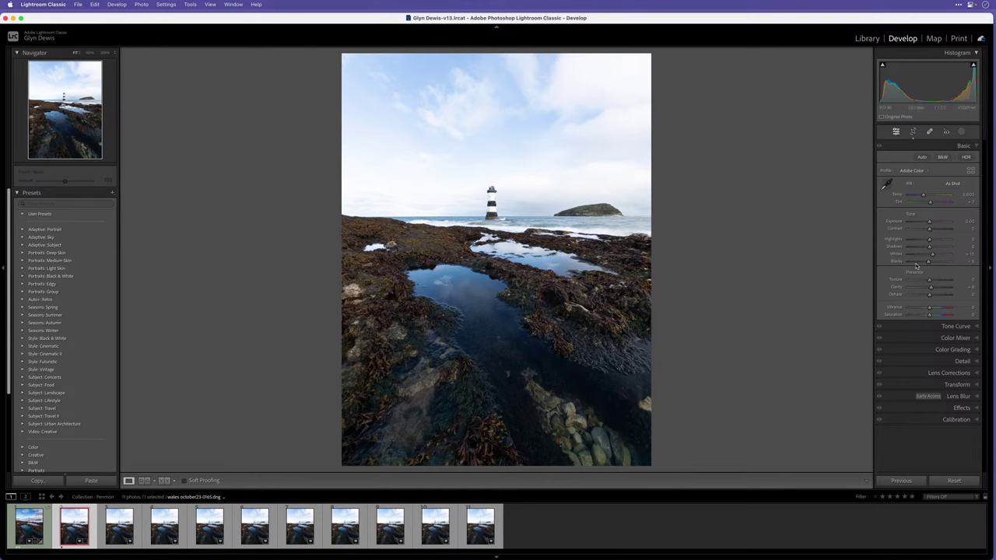
# Step: Lower the photo's Highlights to -100 and examine the dark foreground pool and surrounding rocks up close
pyautogui.moveTo(930, 239); pyautogui.dragTo(903, 241)
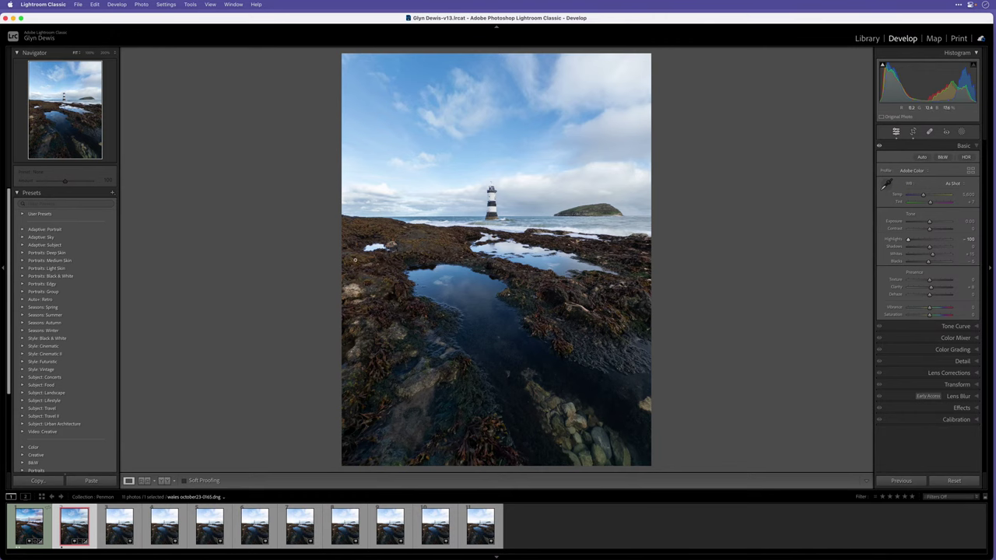
pyautogui.click(424, 293)
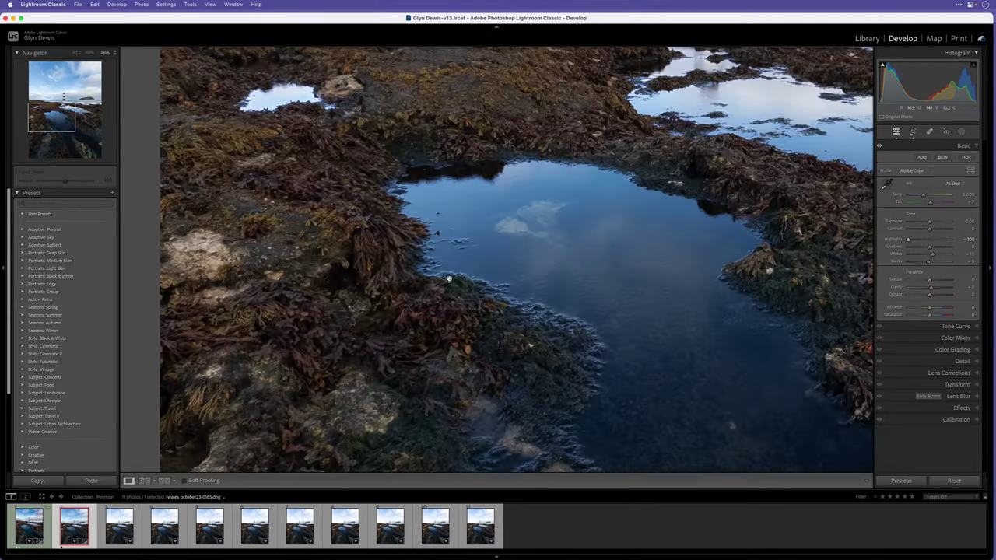
pyautogui.scroll(-5, 449, 277)
pyautogui.hscroll(5, 449, 278)
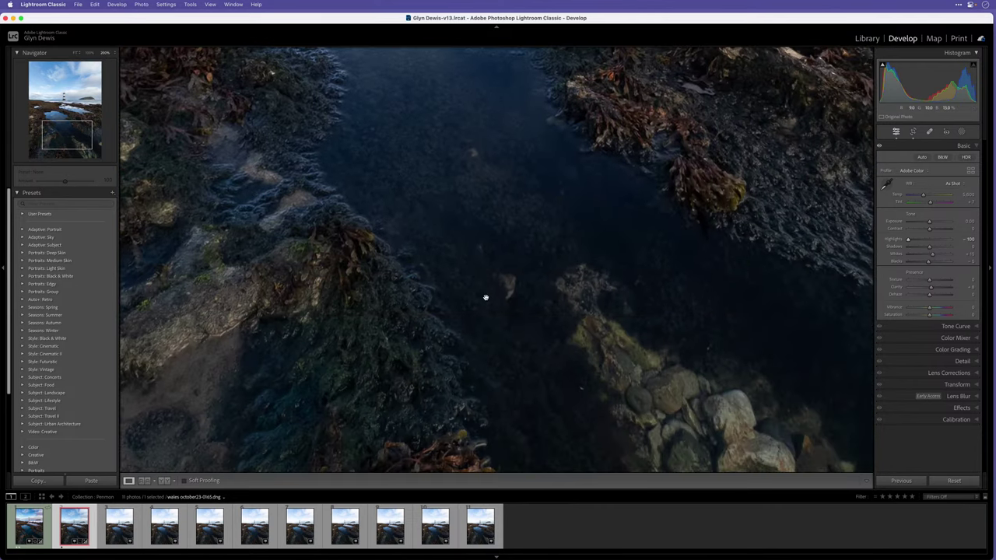
pyautogui.scroll(5, 467, 304)
pyautogui.hscroll(-5, 467, 304)
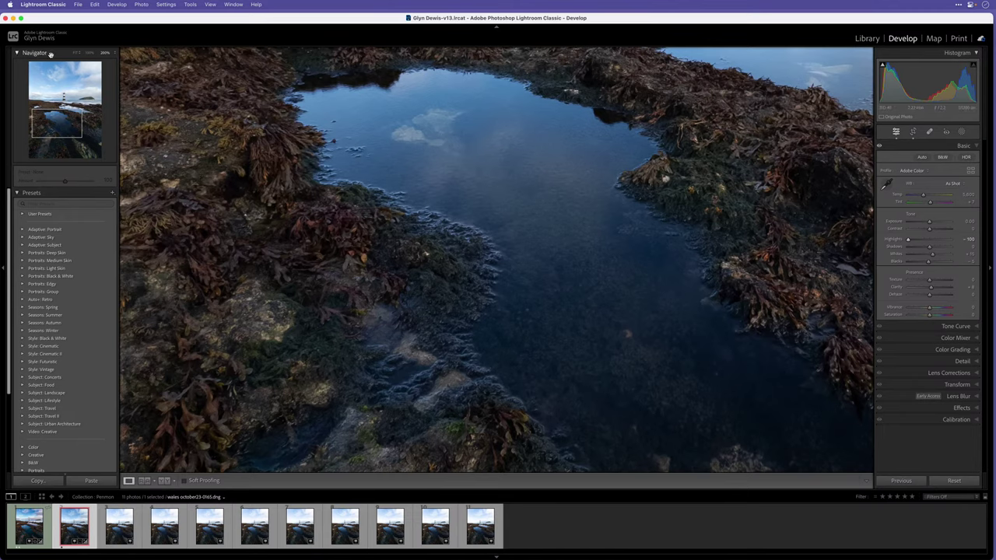
pyautogui.click(90, 53)
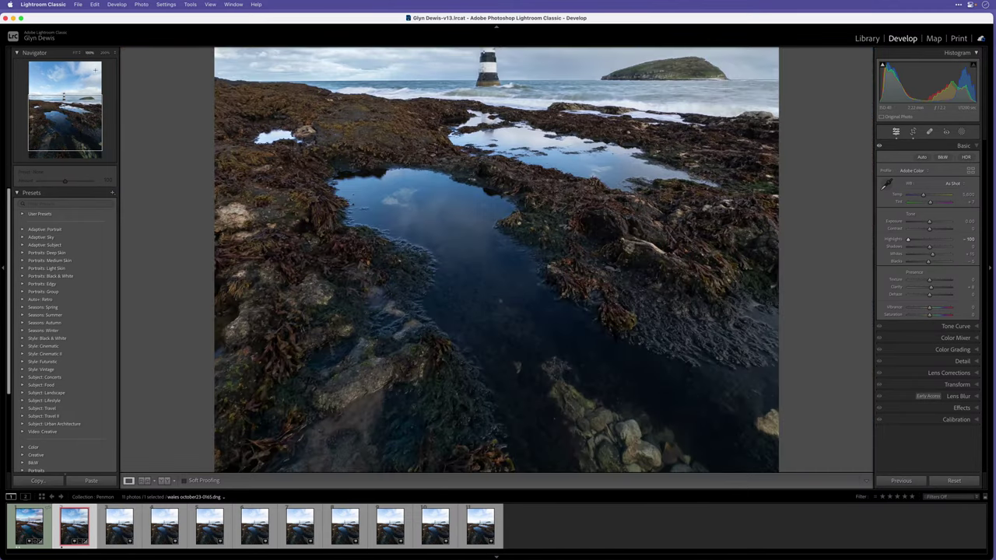
pyautogui.click(74, 53)
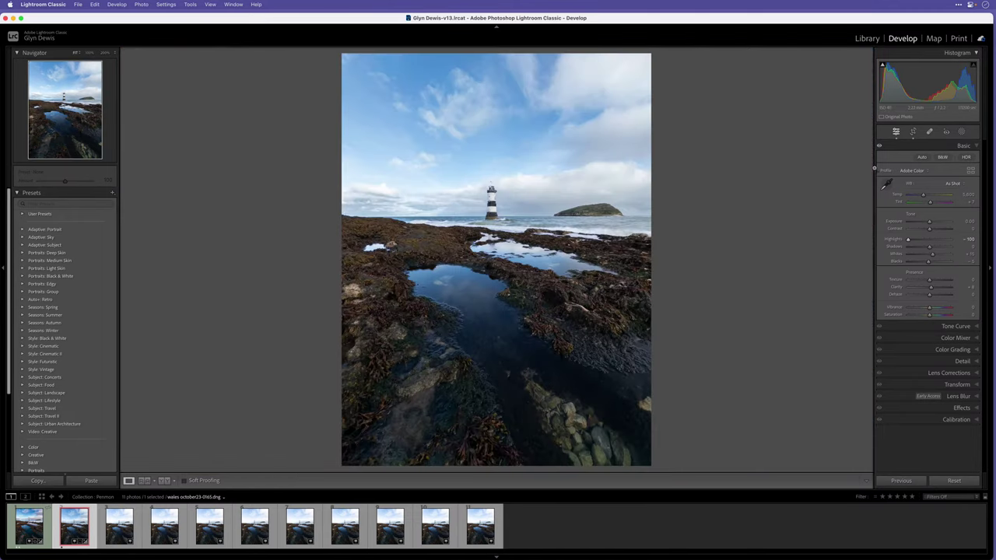
# Step: Create a brush mask with size 5 and feather 89, paint over the foreground pool around the stones, and hide the overlay
pyautogui.click(962, 133)
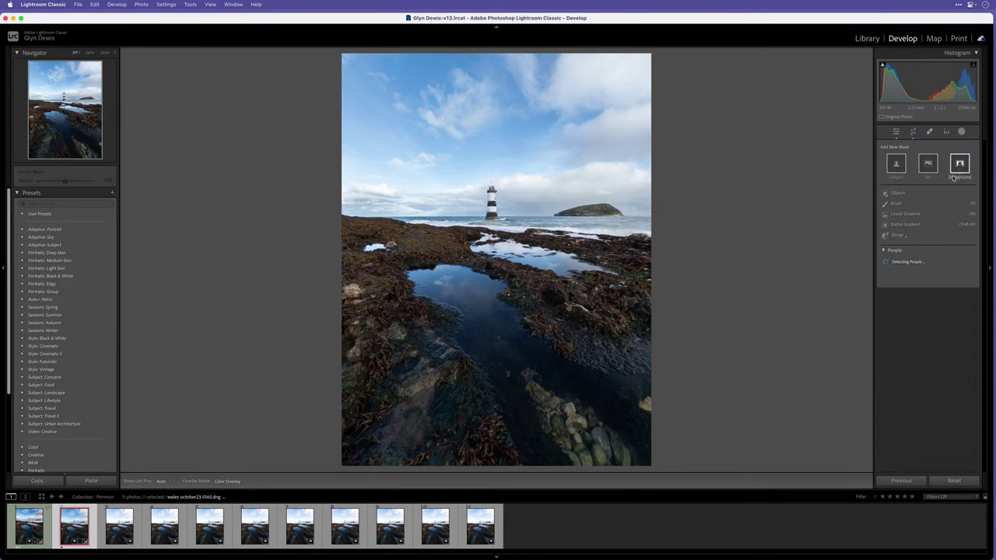
pyautogui.click(892, 202)
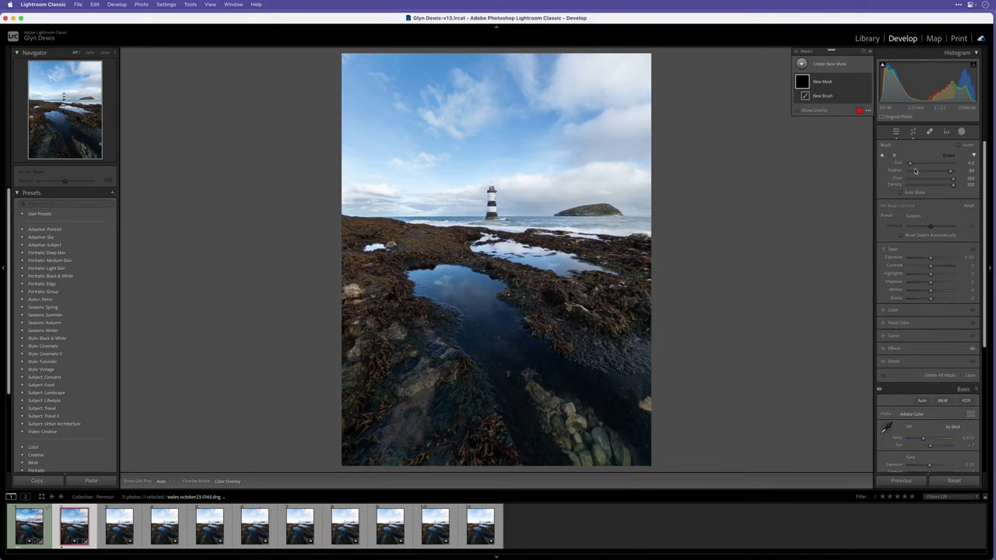
pyautogui.moveTo(950, 171); pyautogui.dragTo(953, 171)
pyautogui.click(798, 110)
pyautogui.scroll(1, 530, 410)
pyautogui.press('h')
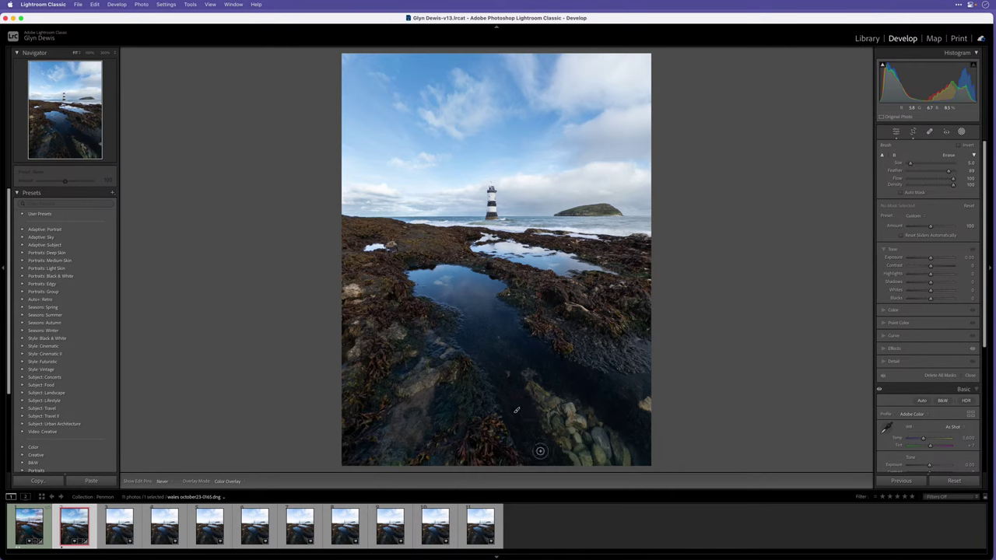
pyautogui.moveTo(536, 452)
pyautogui.mouseDown()
pyautogui.moveTo(473, 343)
pyautogui.moveTo(475, 324)
pyautogui.moveTo(418, 277)
pyautogui.moveTo(430, 269)
pyautogui.moveTo(488, 284)
pyautogui.moveTo(438, 285)
pyautogui.moveTo(424, 275)
pyautogui.moveTo(498, 316)
pyautogui.moveTo(509, 310)
pyautogui.moveTo(496, 344)
pyautogui.moveTo(514, 360)
pyautogui.moveTo(520, 338)
pyautogui.moveTo(531, 339)
pyautogui.moveTo(604, 392)
pyautogui.moveTo(648, 449)
pyautogui.moveTo(595, 393)
pyautogui.moveTo(515, 370)
pyautogui.moveTo(448, 296)
pyautogui.moveTo(418, 274)
pyautogui.mouseUp()
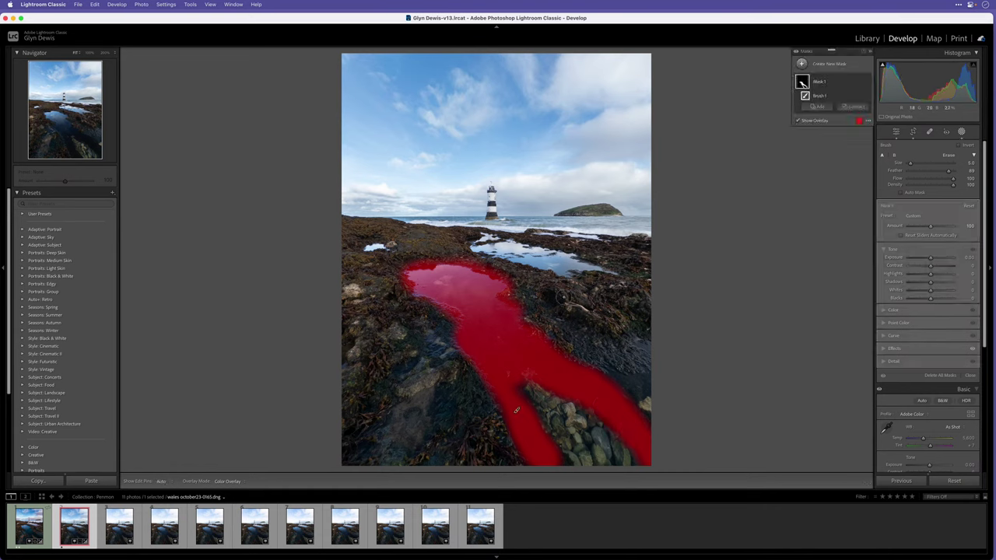
pyautogui.click(798, 121)
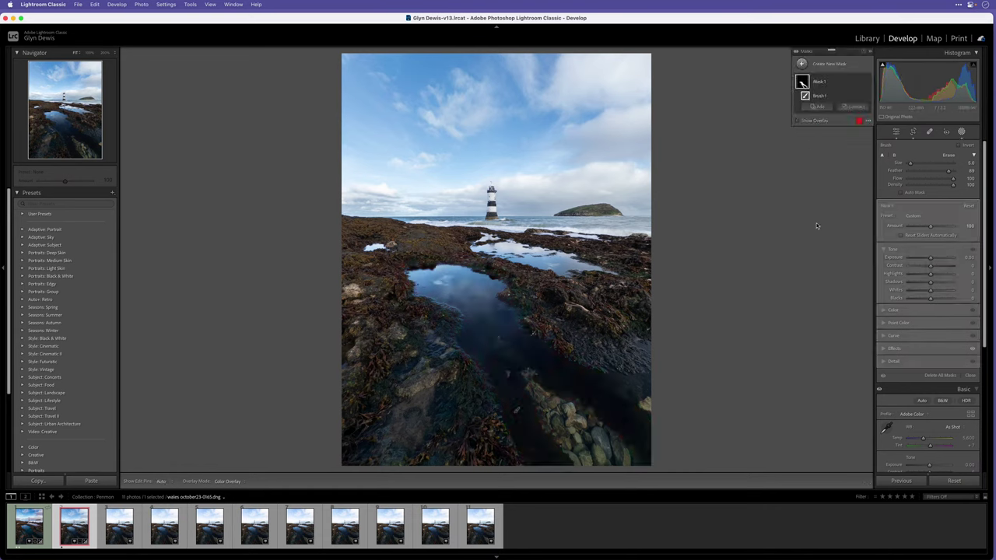
# Step: Try raising Clarity on the pool mask, return it to 0, and set Dehaze to -21
pyautogui.click(90, 53)
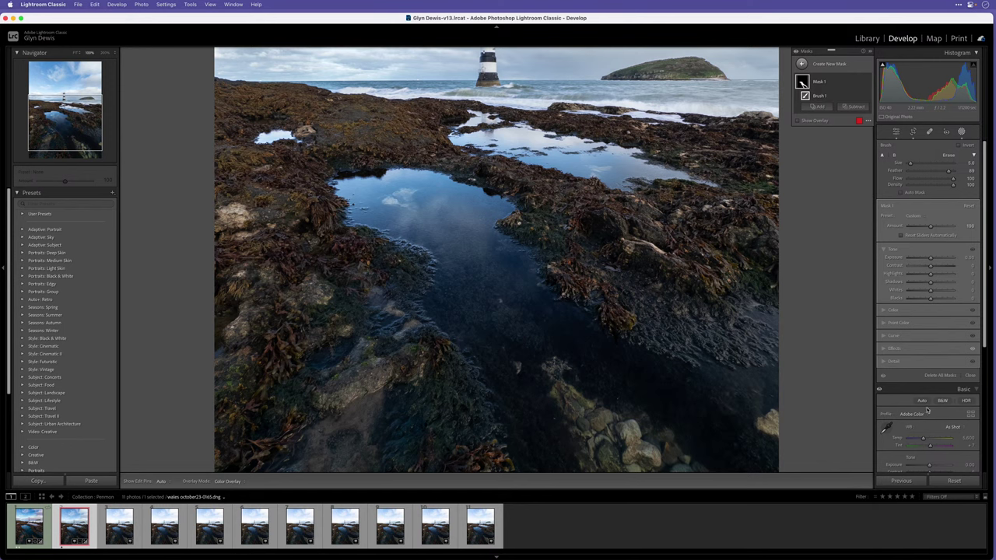
pyautogui.click(884, 250)
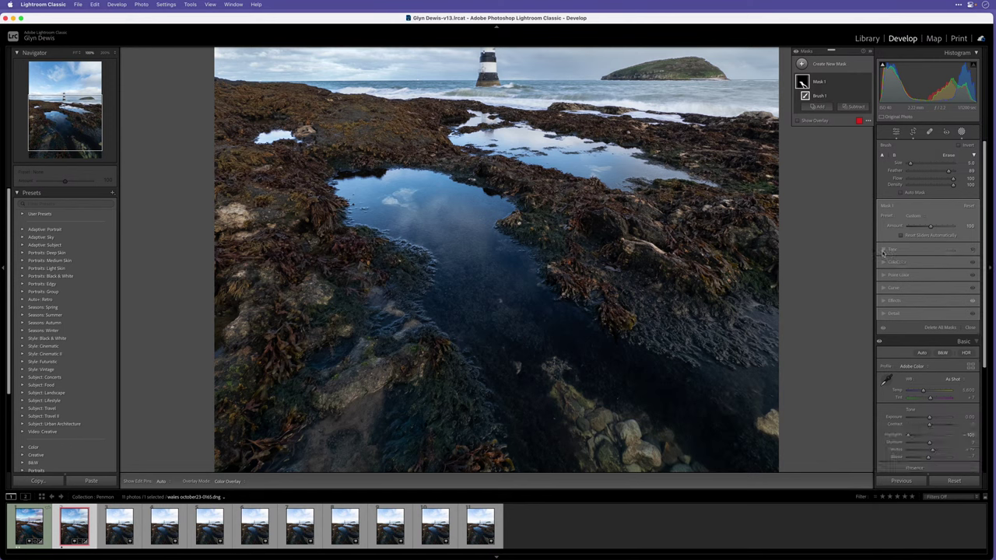
pyautogui.click(883, 302)
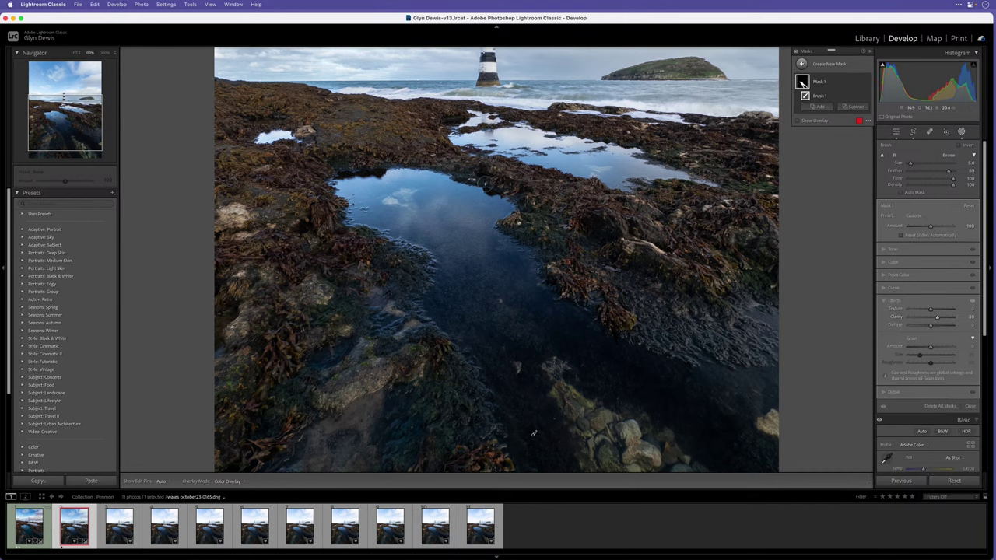
pyautogui.moveTo(937, 318)
pyautogui.mouseDown()
pyautogui.moveTo(928, 318)
pyautogui.moveTo(937, 318)
pyautogui.mouseUp()
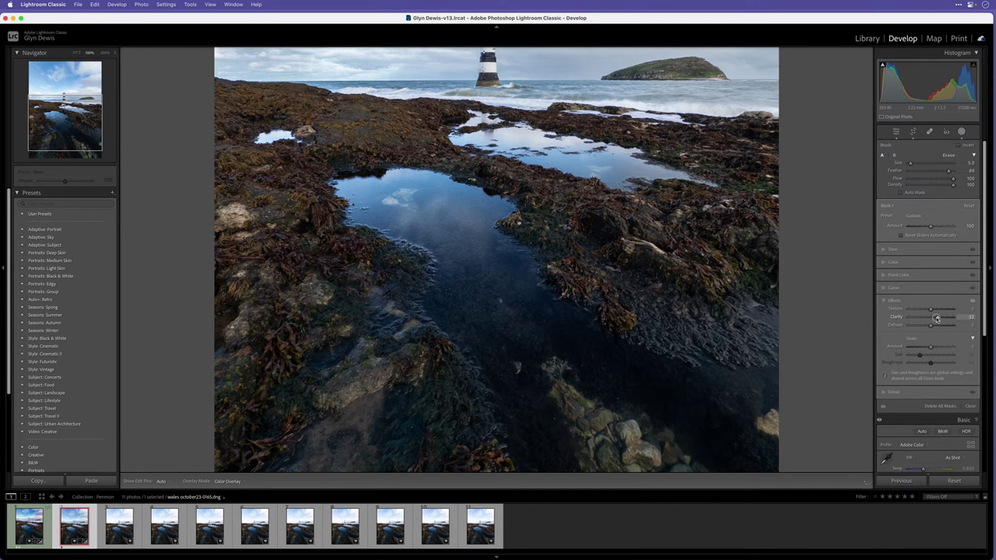
pyautogui.moveTo(937, 318)
pyautogui.mouseDown()
pyautogui.moveTo(932, 327)
pyautogui.moveTo(944, 327)
pyautogui.moveTo(927, 325)
pyautogui.mouseUp()
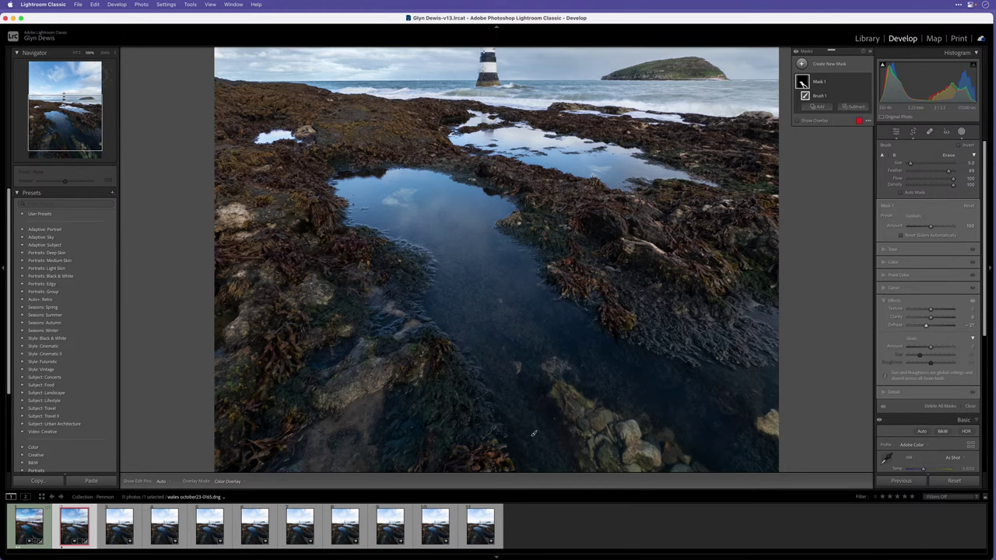
# Step: Compare the pool at high magnification with and without the brush mask's adjustment
pyautogui.click(105, 52)
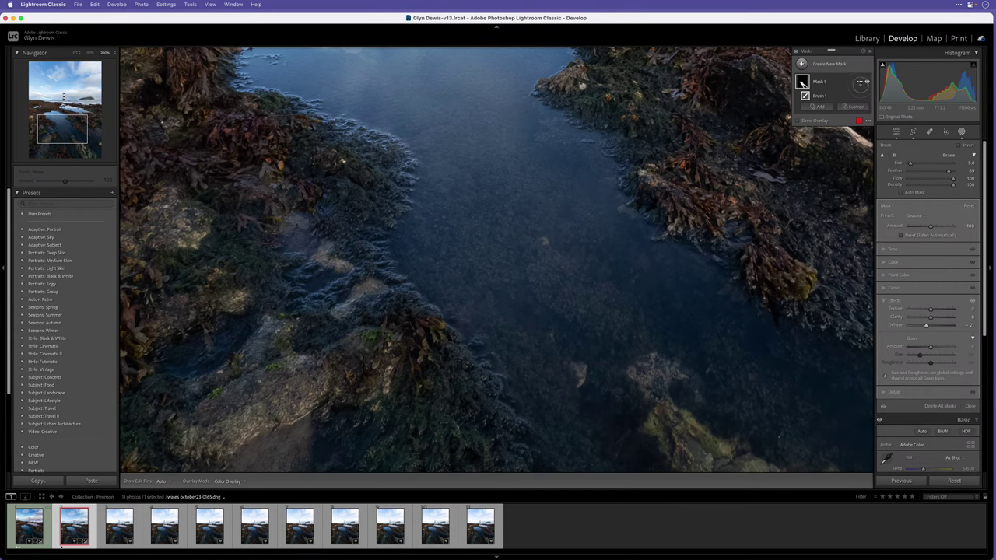
pyautogui.click(867, 82)
pyautogui.click(866, 82)
pyautogui.click(867, 82)
pyautogui.click(866, 83)
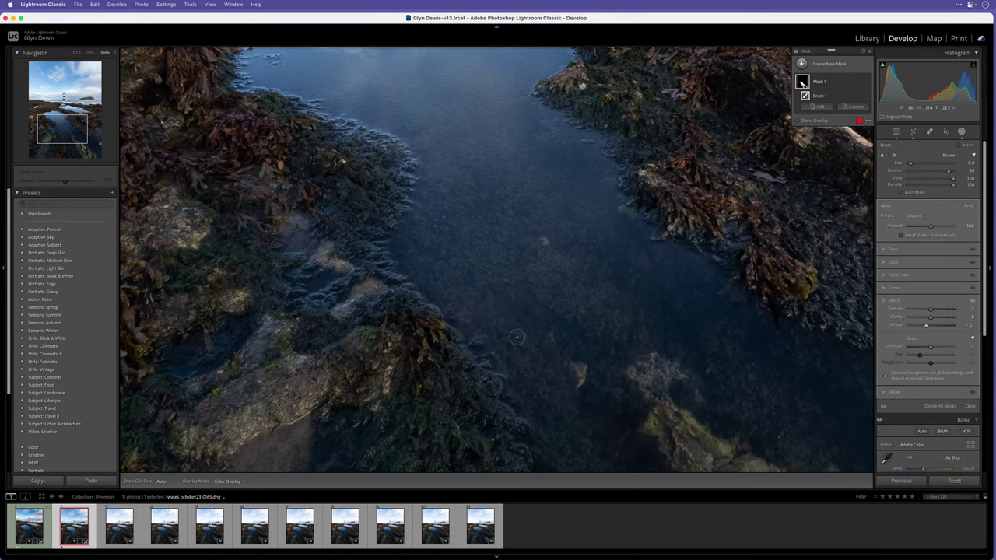
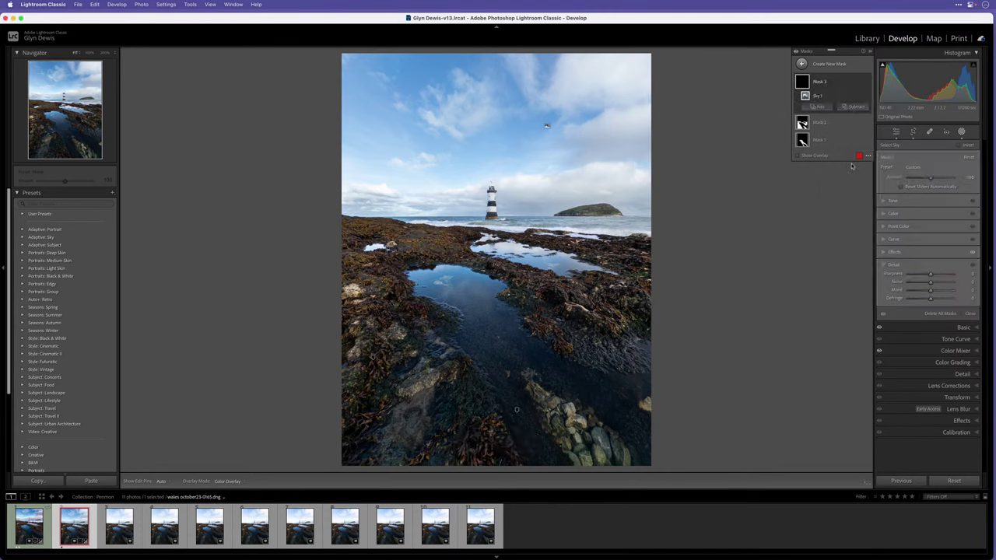
# Step: Show the sky mask's overlay and subtract the waves between the rocks and horizon with a brush at size 6, feather 89
pyautogui.click(797, 156)
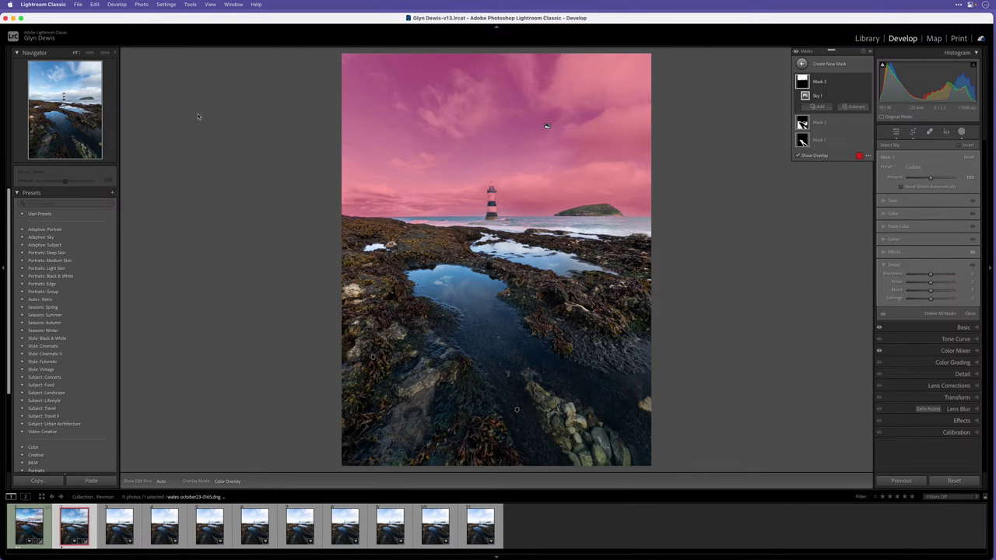
pyautogui.click(105, 53)
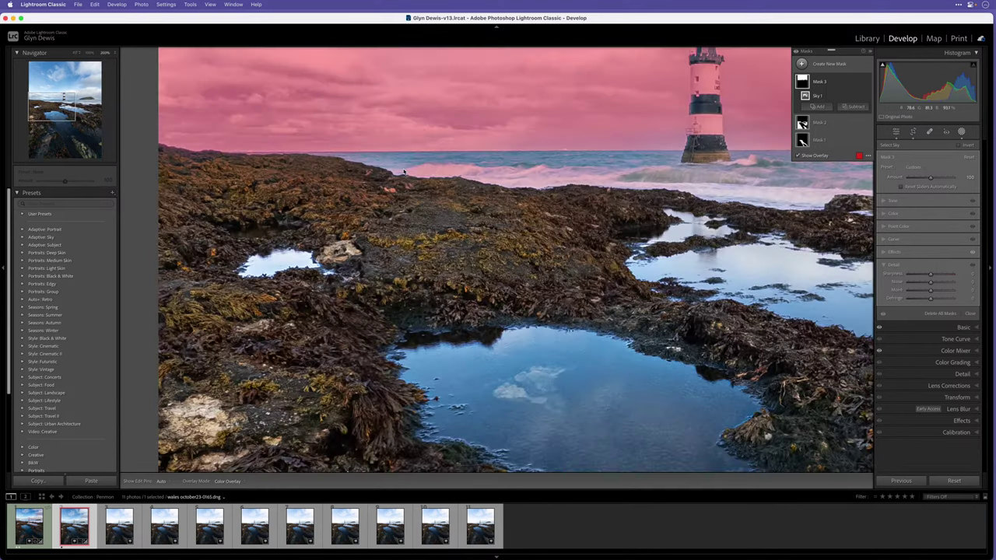
pyautogui.moveTo(552, 169); pyautogui.dragTo(779, 153)
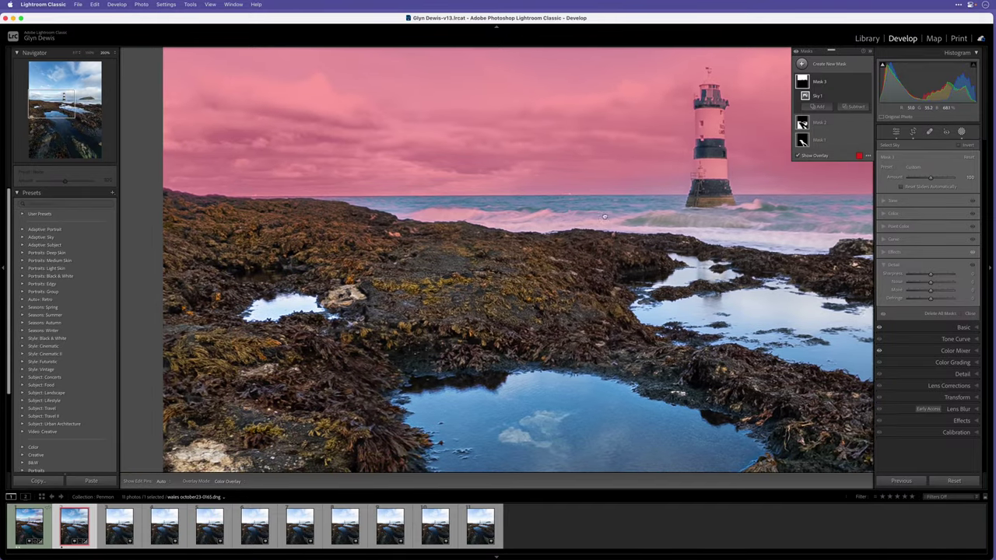
pyautogui.moveTo(486, 223); pyautogui.dragTo(475, 207)
pyautogui.click(853, 106)
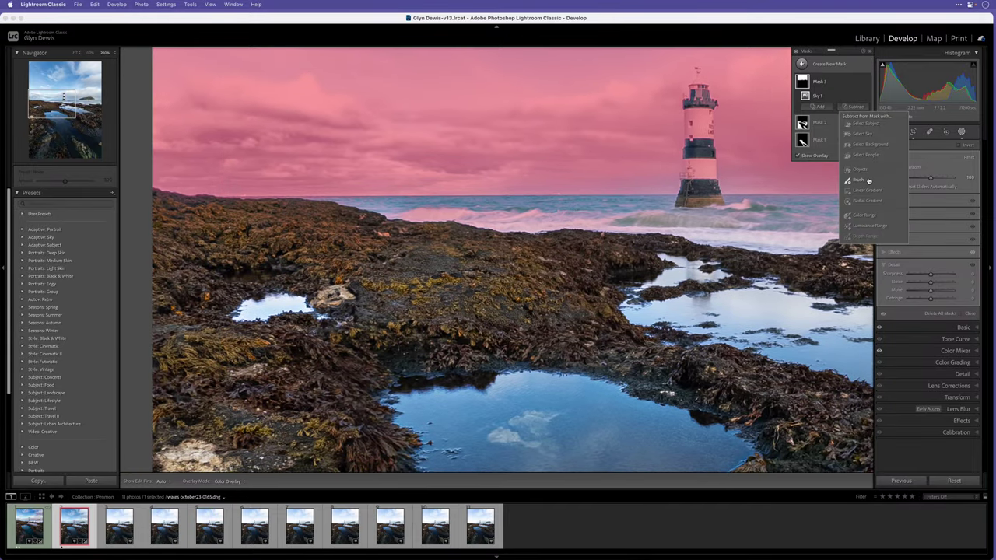
pyautogui.click(857, 180)
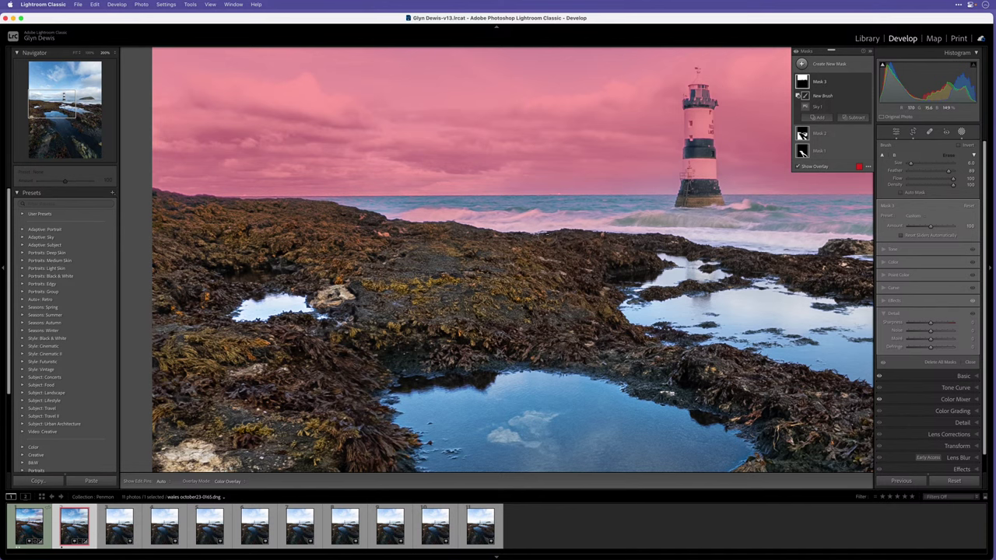
pyautogui.moveTo(434, 216); pyautogui.dragTo(652, 221)
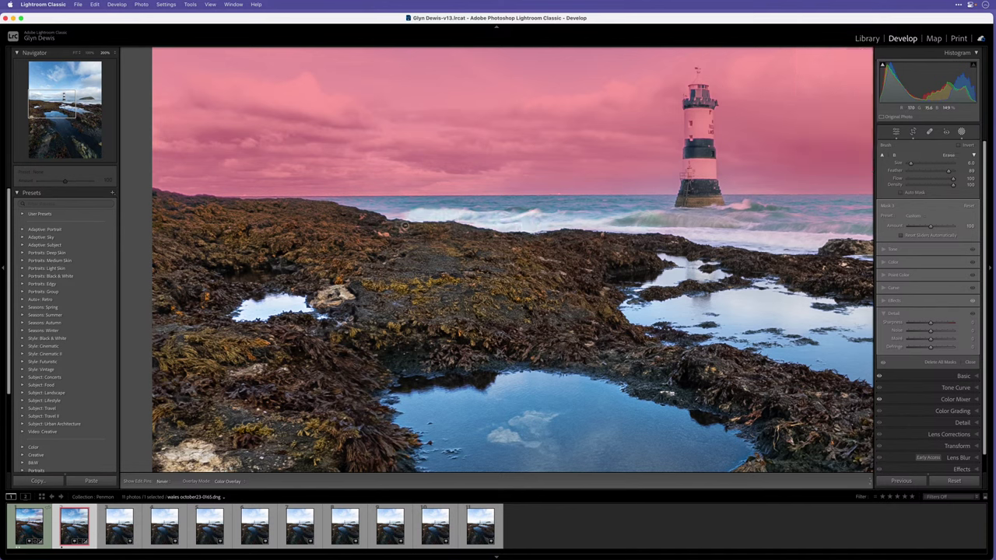
pyautogui.moveTo(618, 229)
pyautogui.mouseDown()
pyautogui.moveTo(800, 213)
pyautogui.moveTo(612, 225)
pyautogui.mouseUp()
pyautogui.hscroll(10, 612, 224)
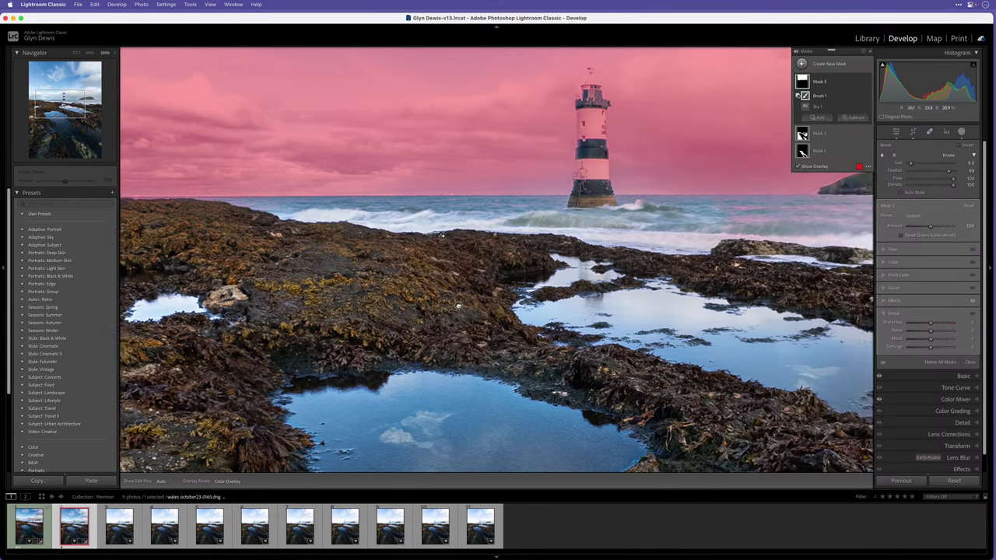
pyautogui.hscroll(4, 449, 315)
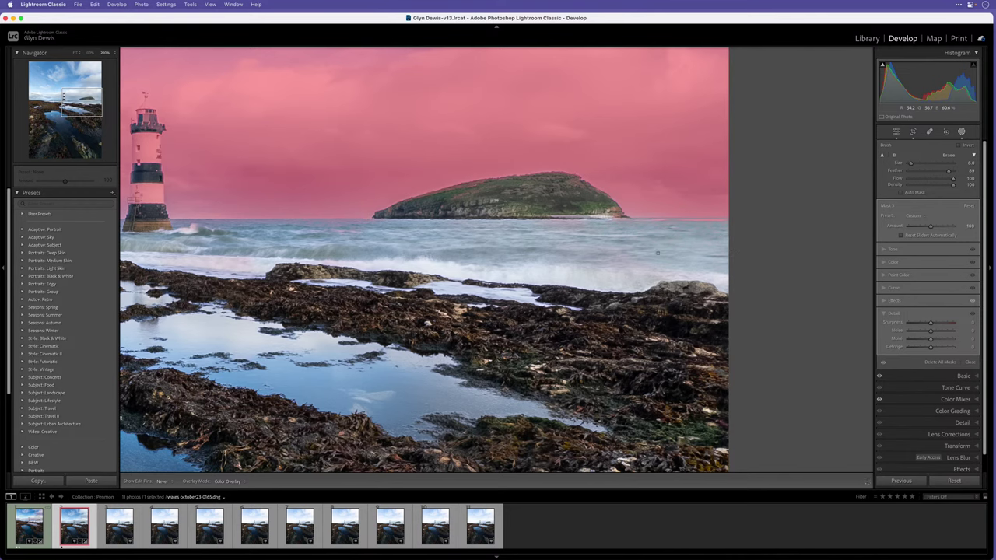
pyautogui.hscroll(-15, 402, 294)
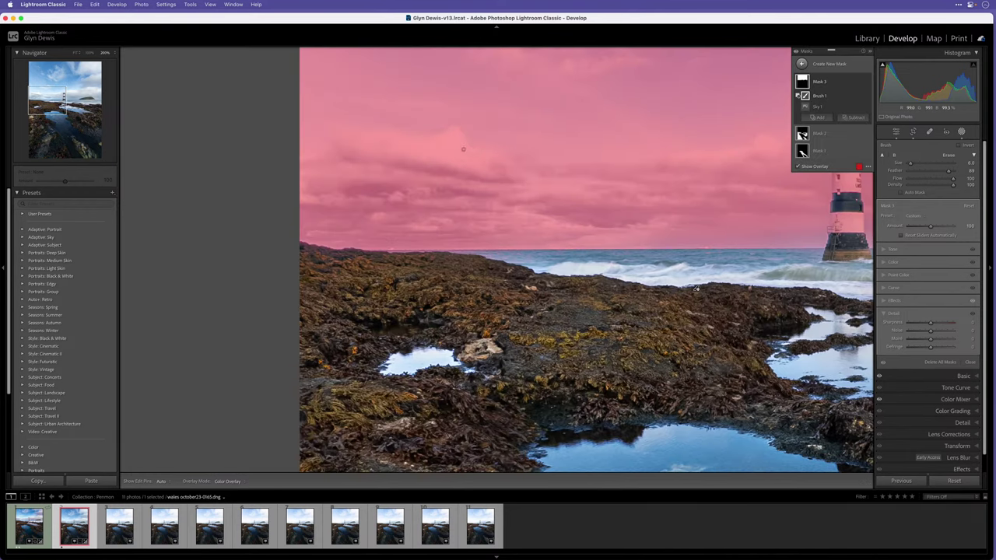
pyautogui.hscroll(10, 674, 233)
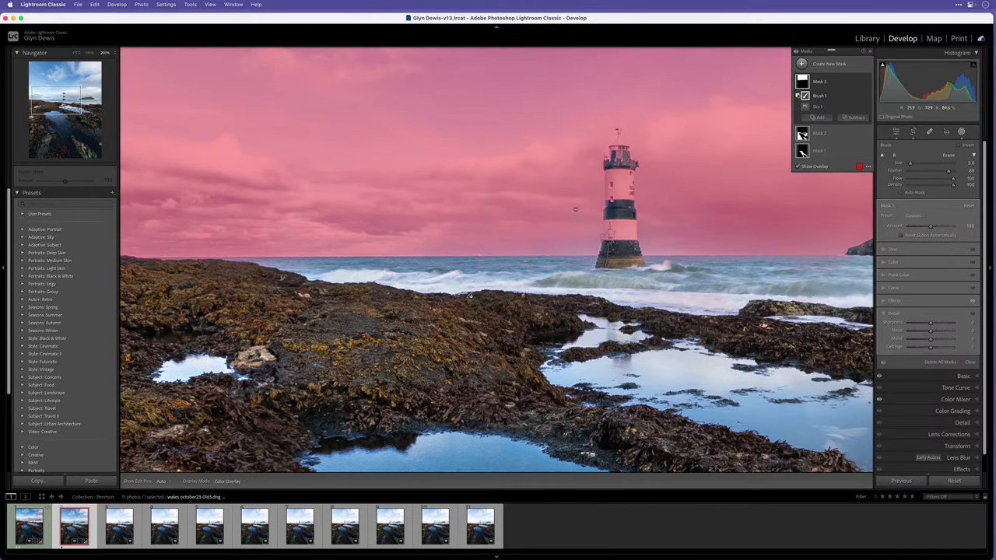
# Step: Paint the lighthouse tower out of the sky mask with the subtracting brush reduced to size 3
pyautogui.press('h')
pyautogui.press('h')
pyautogui.press('h')
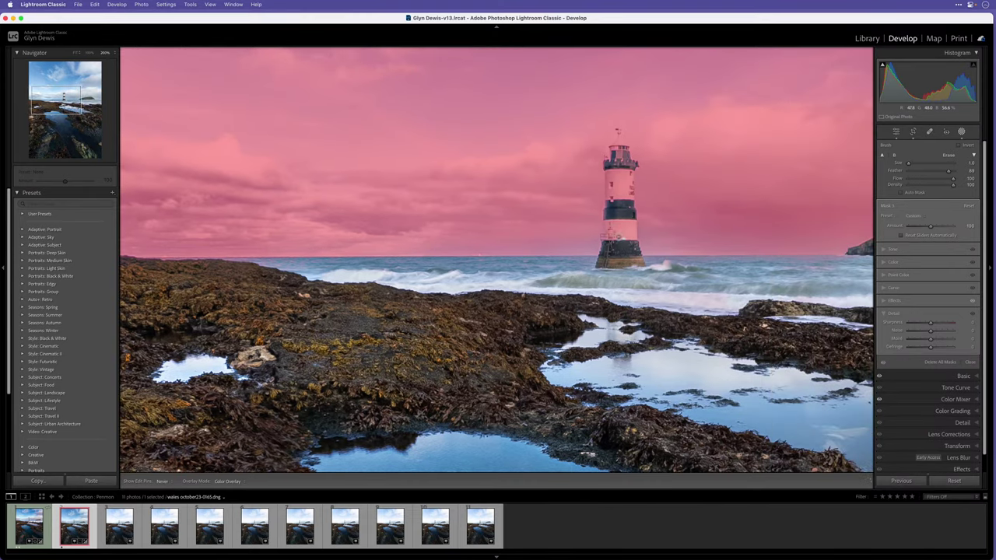
pyautogui.moveTo(612, 266)
pyautogui.mouseDown()
pyautogui.moveTo(613, 226)
pyautogui.moveTo(618, 251)
pyautogui.moveTo(623, 215)
pyautogui.moveTo(639, 270)
pyautogui.mouseUp()
pyautogui.press('h')
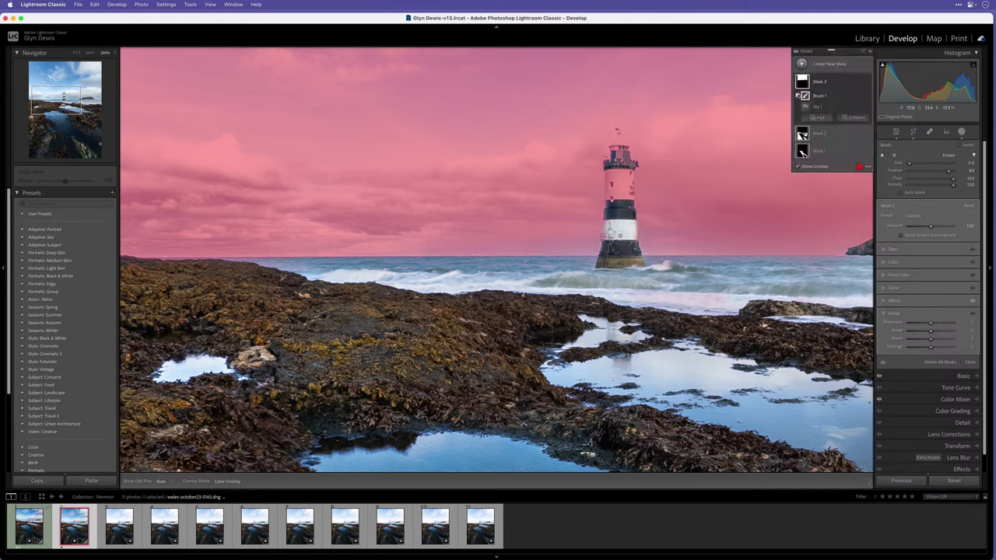
pyautogui.press('h')
pyautogui.moveTo(613, 198)
pyautogui.mouseDown()
pyautogui.moveTo(625, 176)
pyautogui.moveTo(629, 201)
pyautogui.moveTo(625, 163)
pyautogui.moveTo(612, 175)
pyautogui.moveTo(618, 148)
pyautogui.mouseUp()
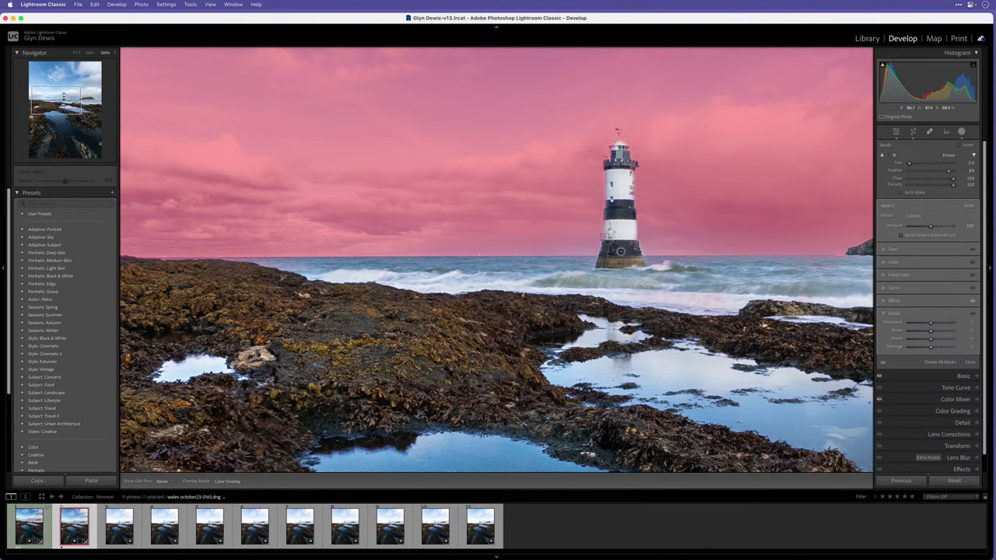
pyautogui.press('h')
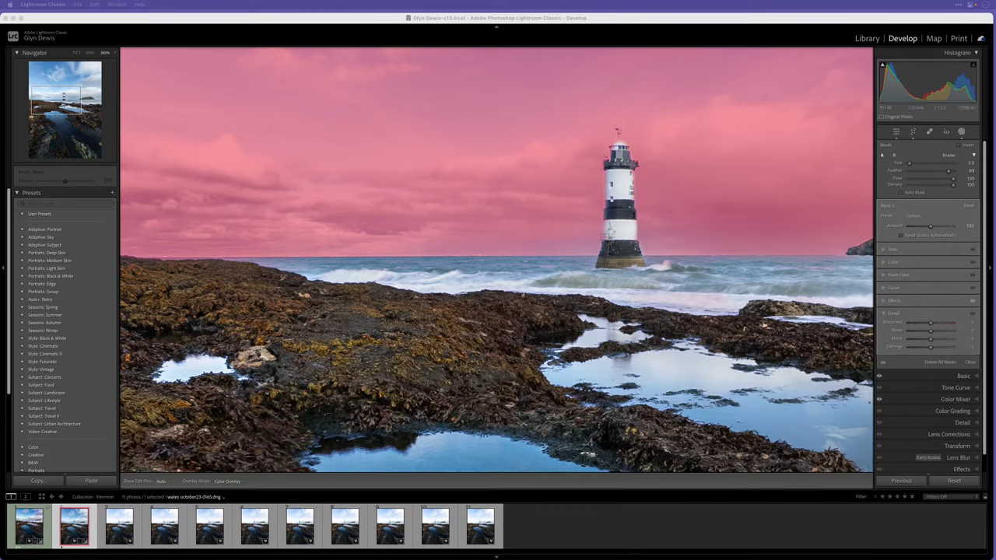
# Step: Deepen the sky mask with Dehaze, lower its Saturation to -22, and close masking
pyautogui.hotkey('shift', 'w')
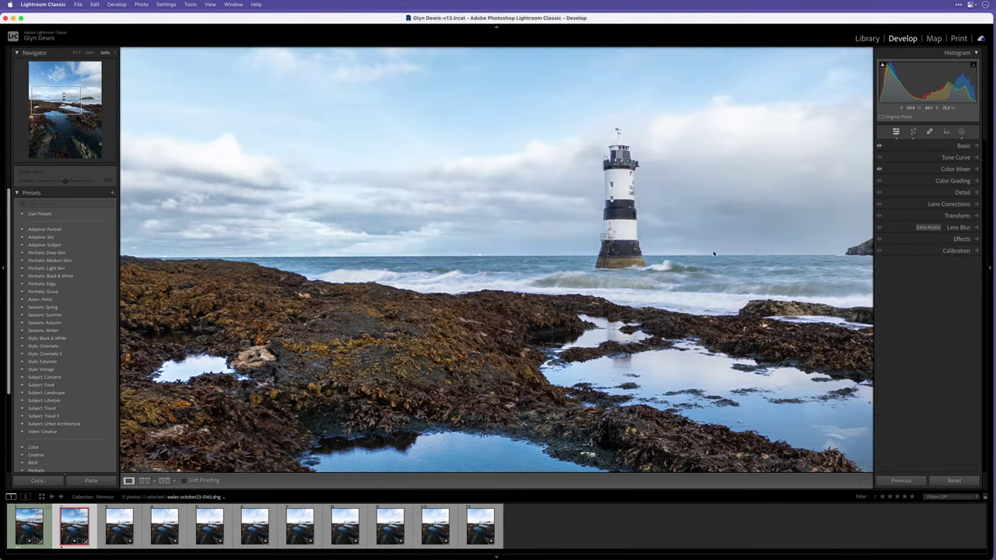
pyautogui.click(962, 131)
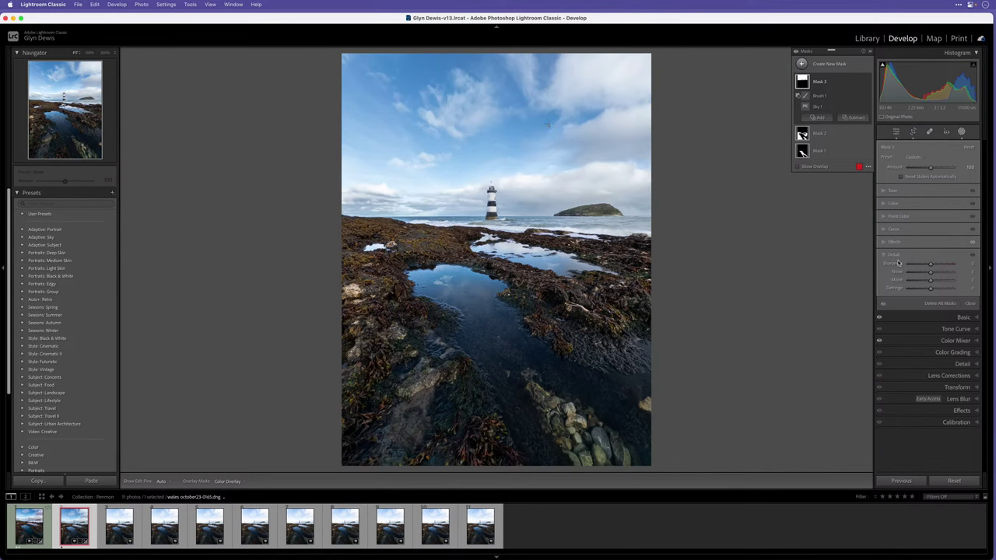
pyautogui.click(889, 242)
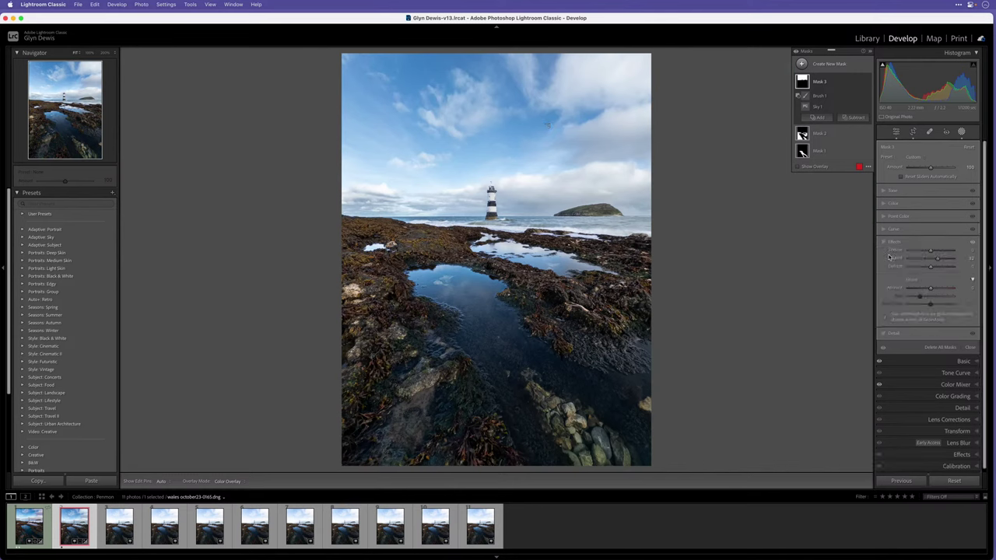
pyautogui.moveTo(931, 267); pyautogui.dragTo(927, 267)
pyautogui.click(895, 203)
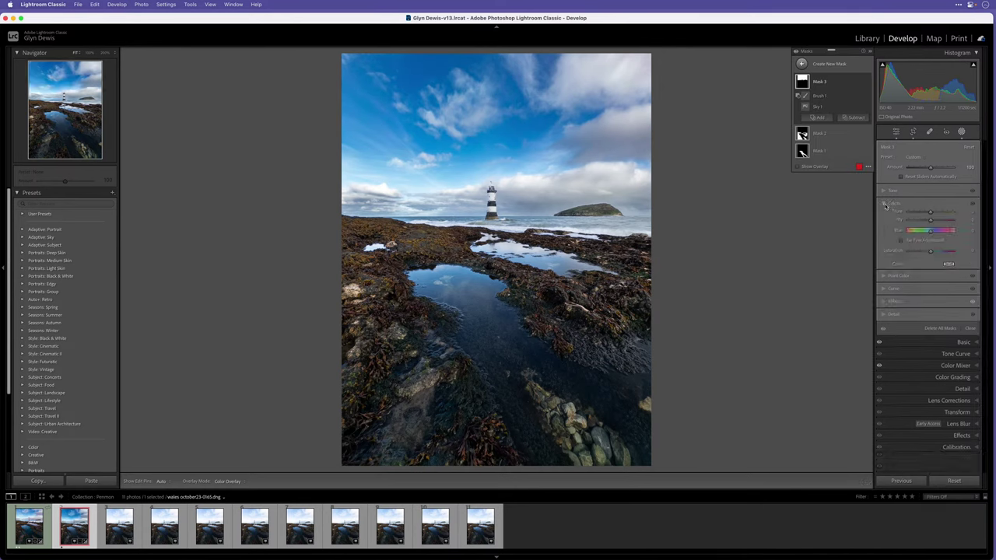
pyautogui.moveTo(931, 251); pyautogui.dragTo(926, 251)
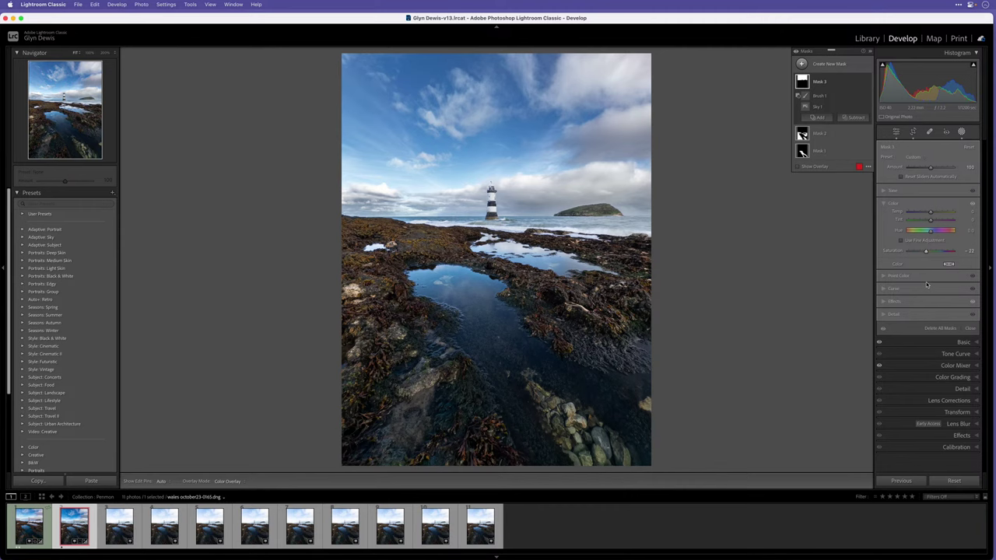
pyautogui.click(961, 133)
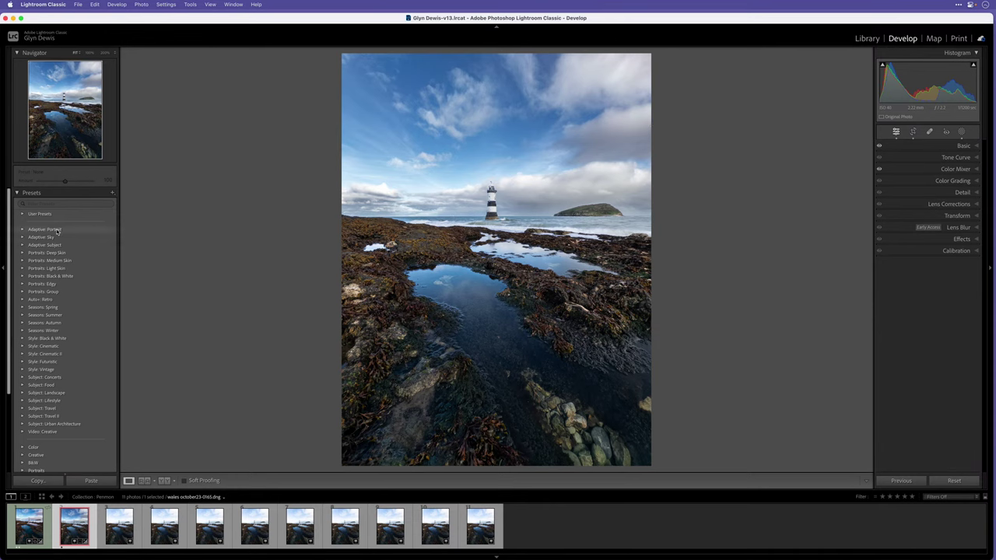
# Step: Apply the Seasons: Summer preset SM02 at amount 110 and compare the photo side by side before and after
pyautogui.click(23, 214)
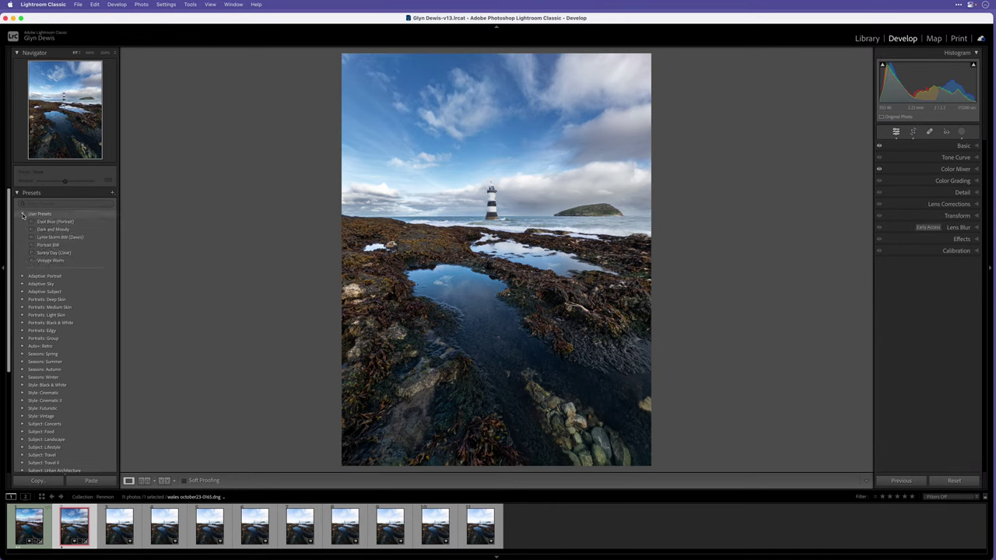
pyautogui.click(24, 215)
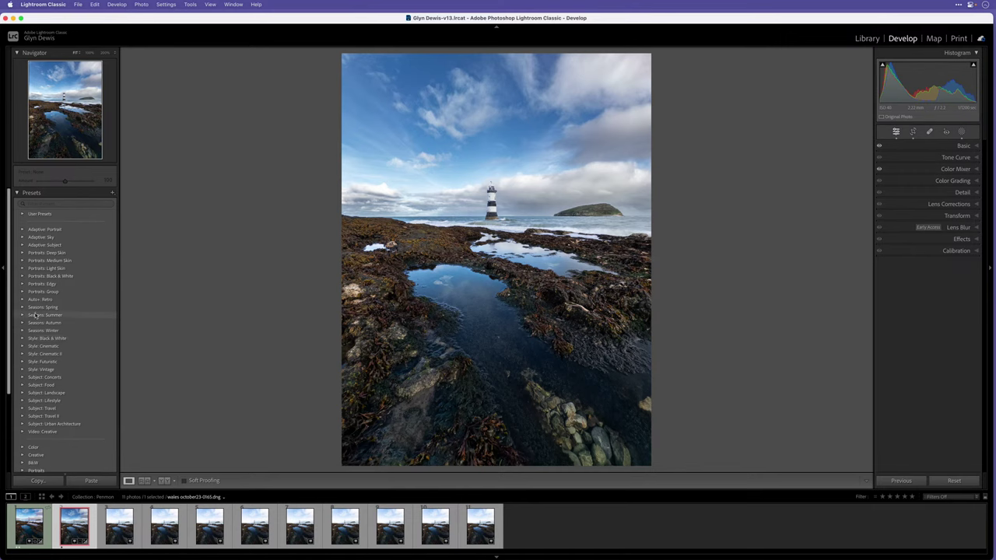
pyautogui.click(22, 315)
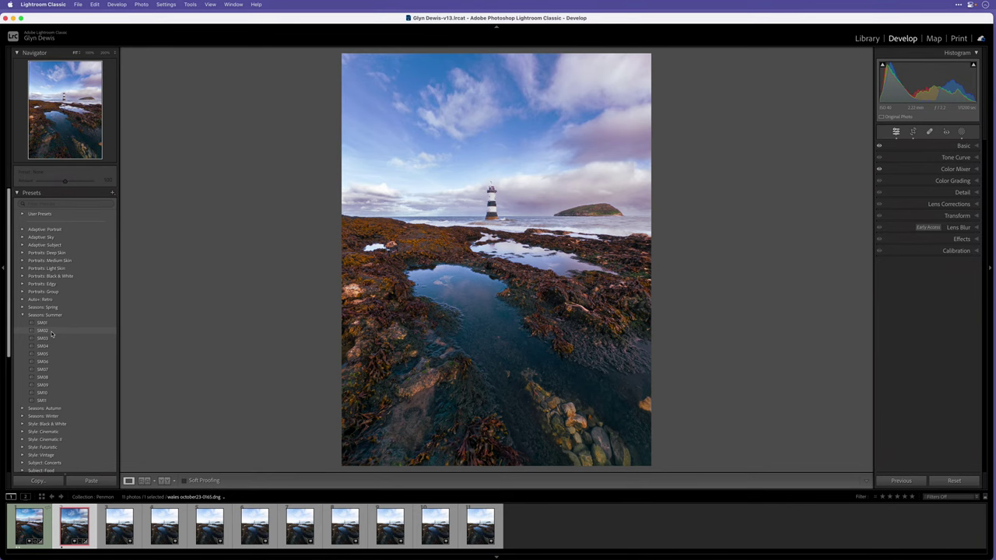
pyautogui.click(51, 333)
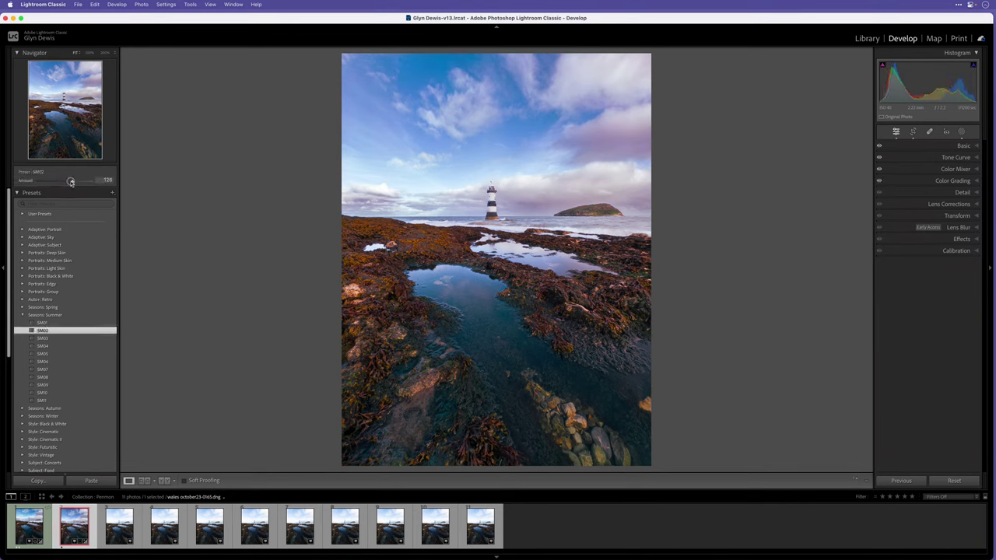
pyautogui.moveTo(64, 181)
pyautogui.mouseDown()
pyautogui.moveTo(55, 181)
pyautogui.moveTo(90, 180)
pyautogui.moveTo(67, 182)
pyautogui.mouseUp()
pyautogui.moveTo(66, 181); pyautogui.dragTo(67, 181)
pyautogui.click(164, 481)
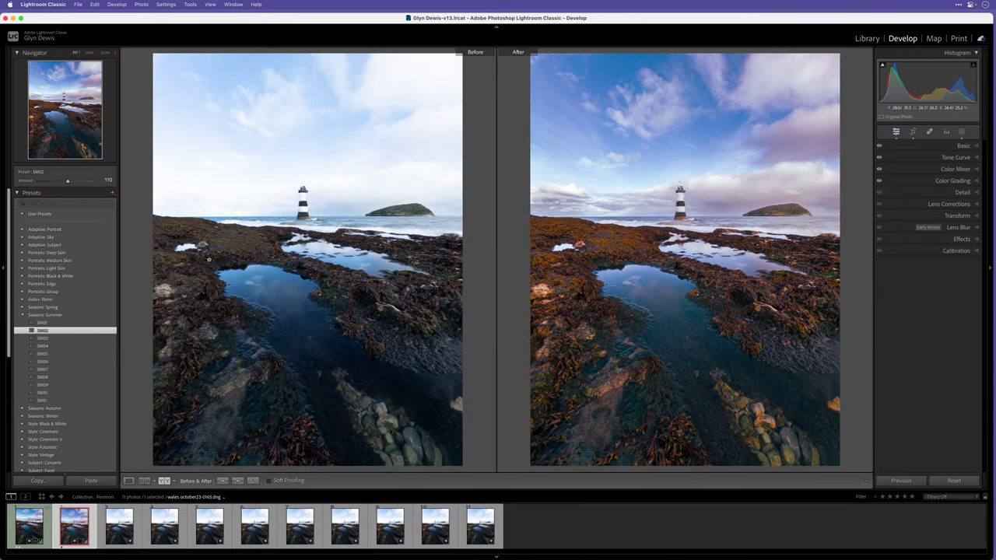